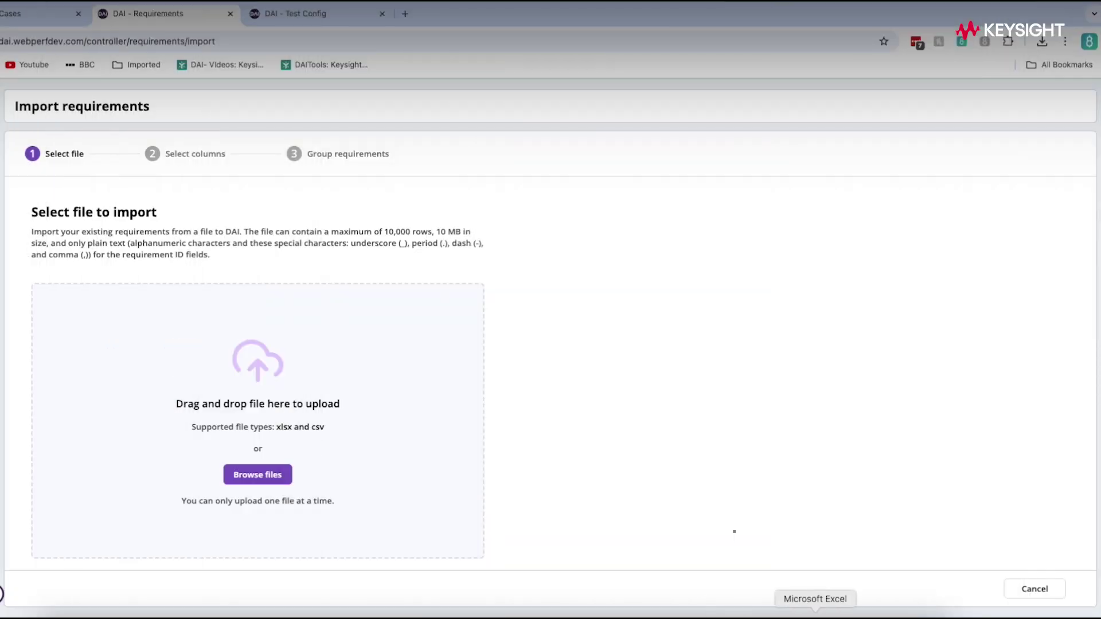
# Preview the SRS requirements spreadsheet and pick the SRS CSV file for upload
pyautogui.click(815, 615)
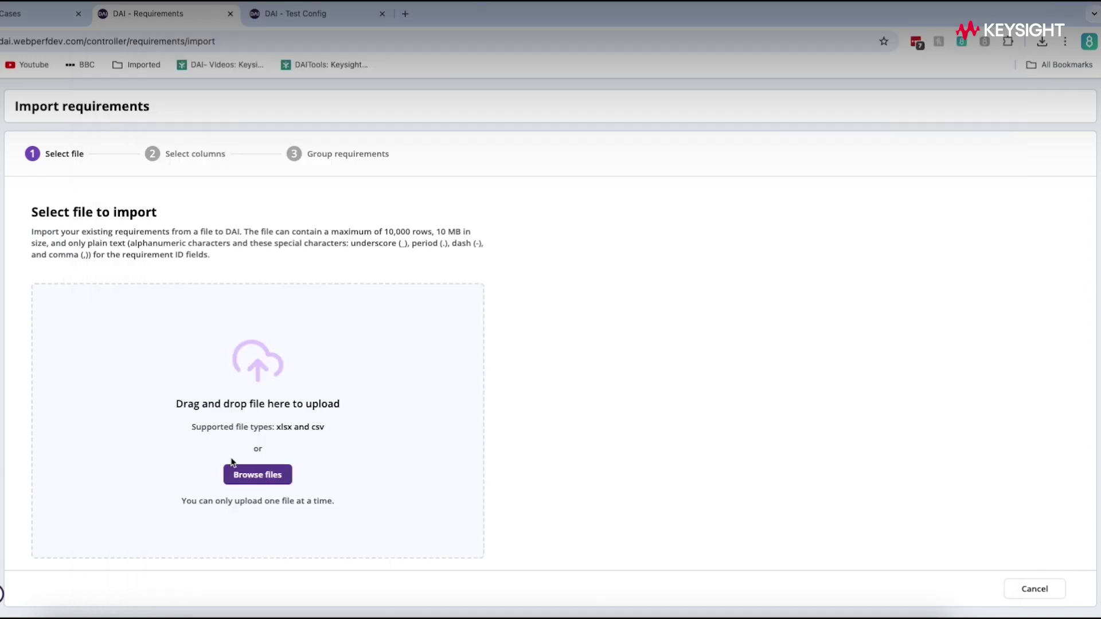
pyautogui.click(258, 475)
pyautogui.doubleClick(418, 229)
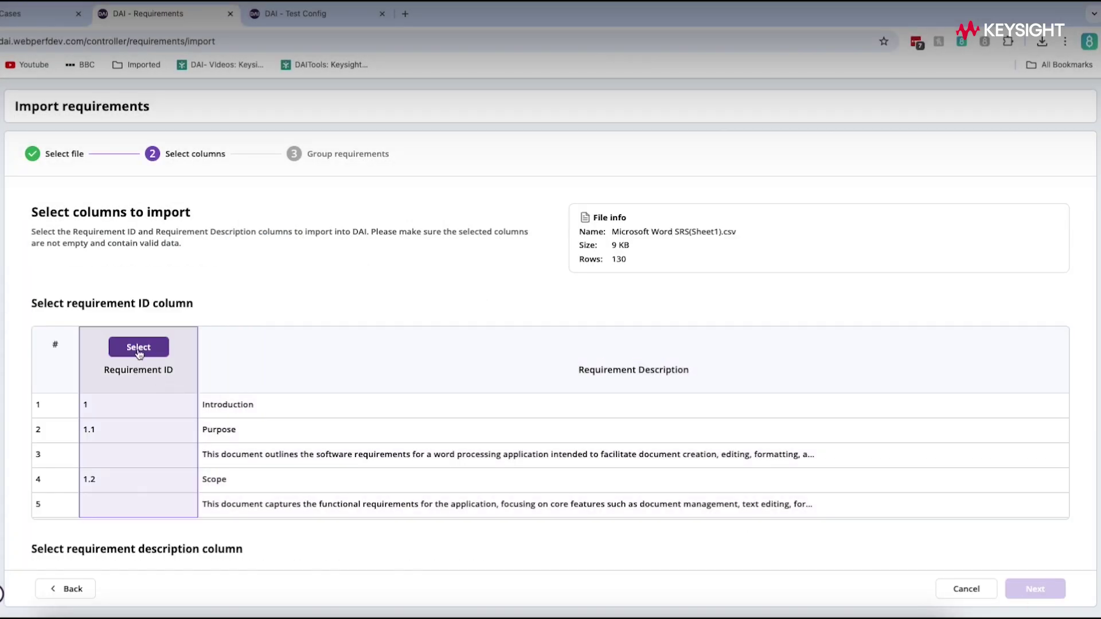
# Map the Requirement ID and Description columns, then start a new group MS_Word_NEW_Demo
pyautogui.click(160, 421)
pyautogui.scroll(-2, 155, 417)
pyautogui.scroll(-2, 149, 409)
pyautogui.click(633, 383)
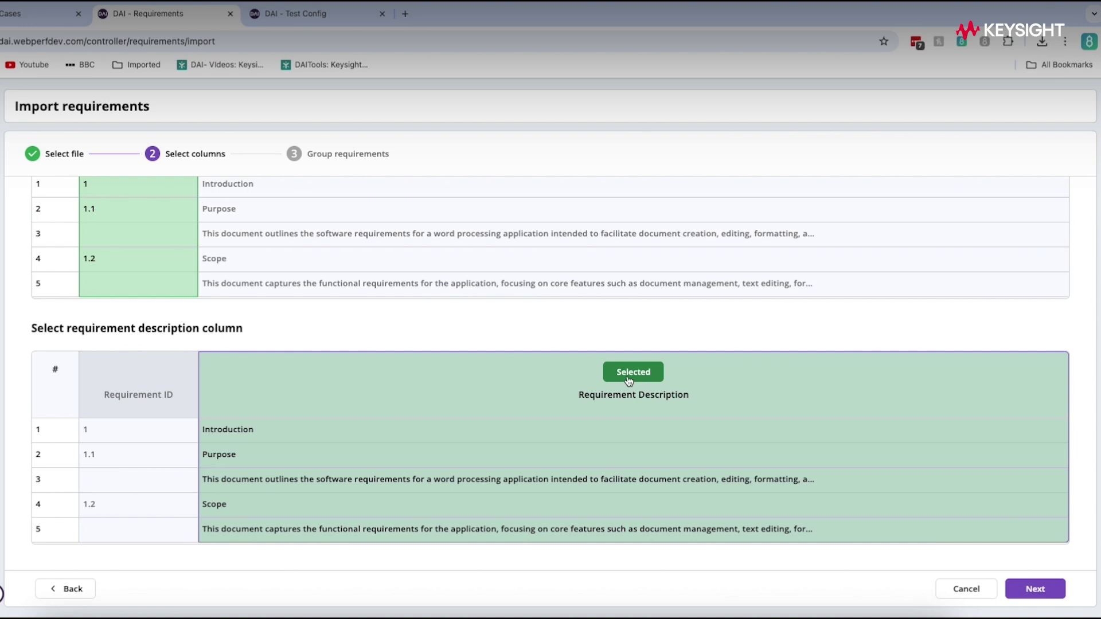
pyautogui.click(1034, 588)
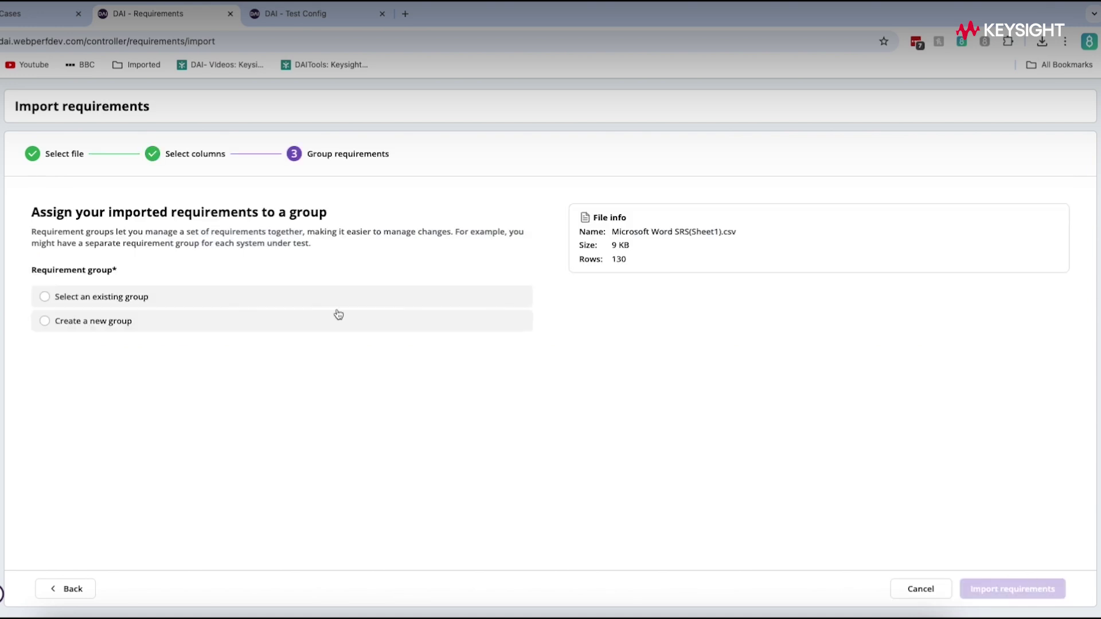
pyautogui.click(133, 320)
pyautogui.write('MS_W')
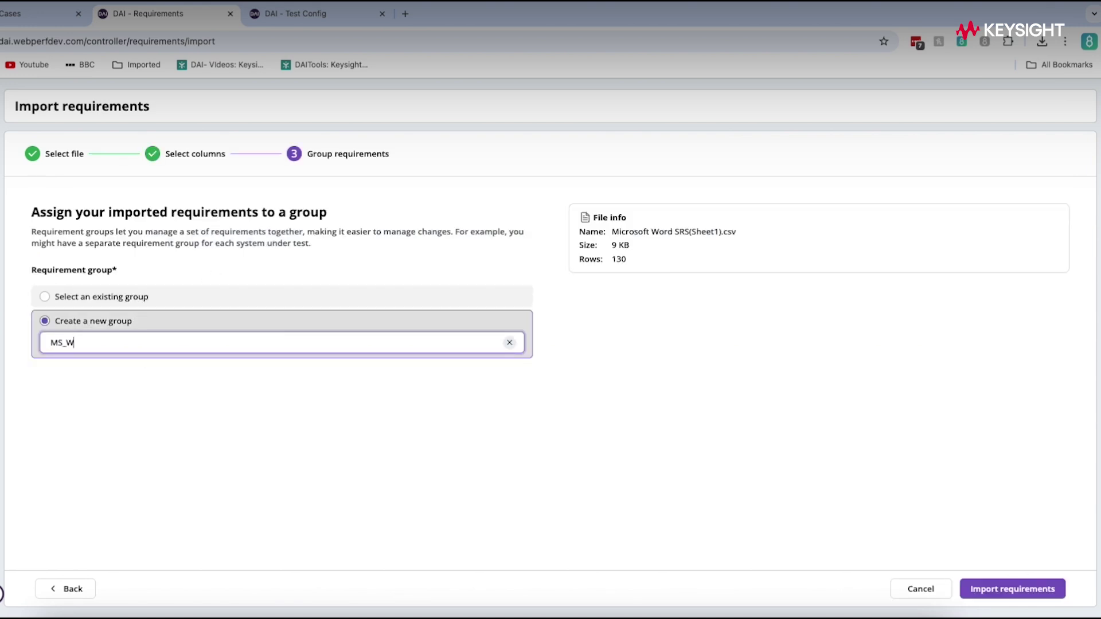
pyautogui.write('ord_NEW_Demo')
# Import the requirements and link the MS_Word_Save_Types test case to group MS_Word_NEW_Demo
pyautogui.click(1013, 588)
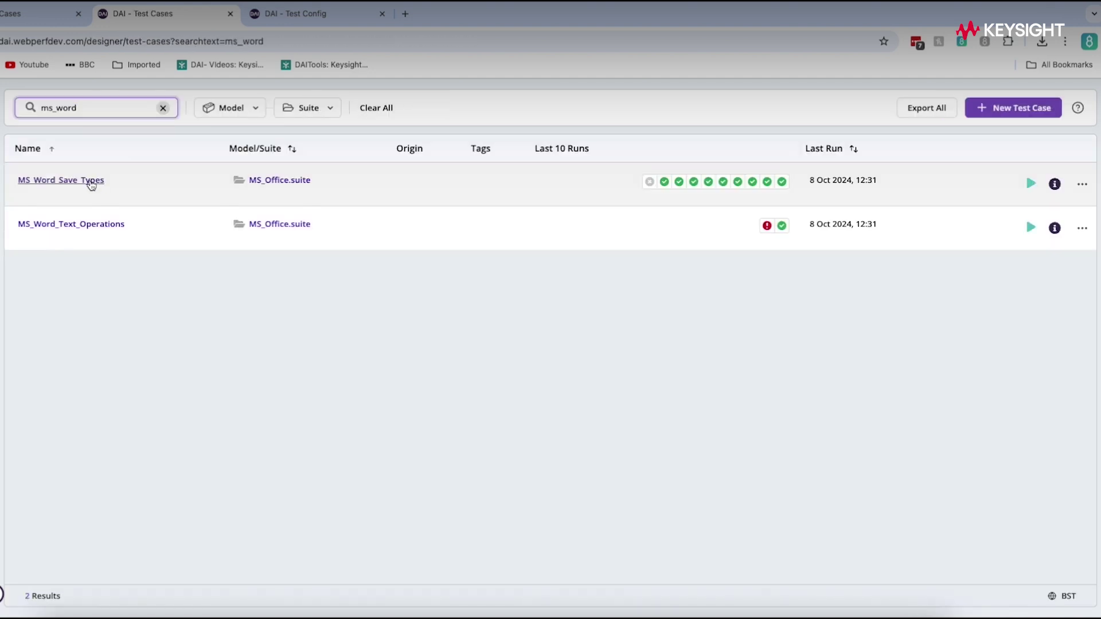
pyautogui.click(61, 180)
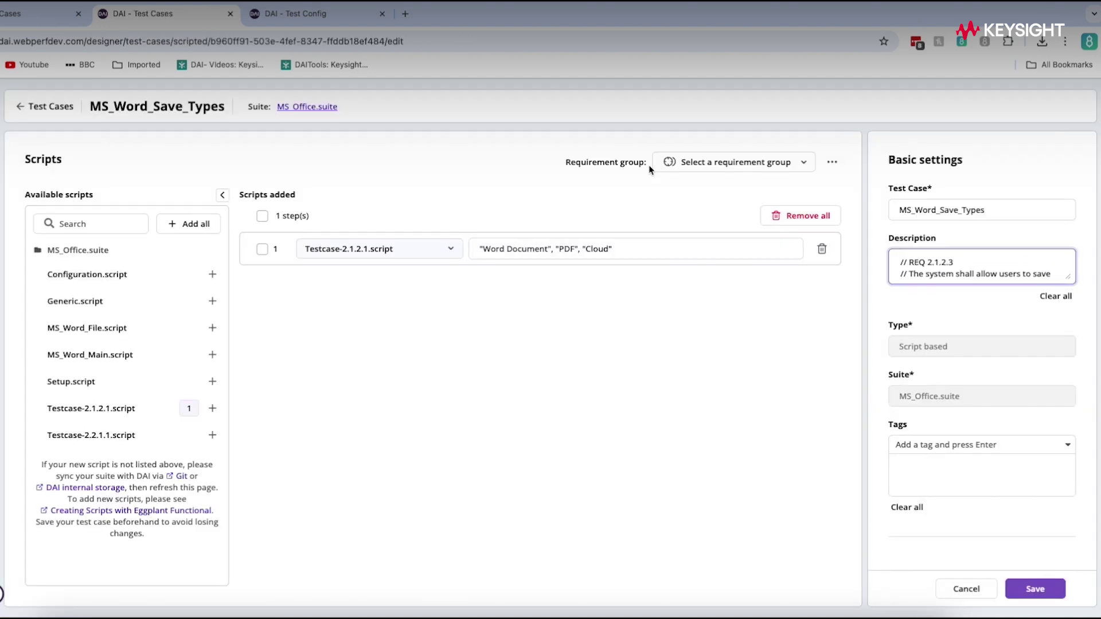
pyautogui.click(731, 162)
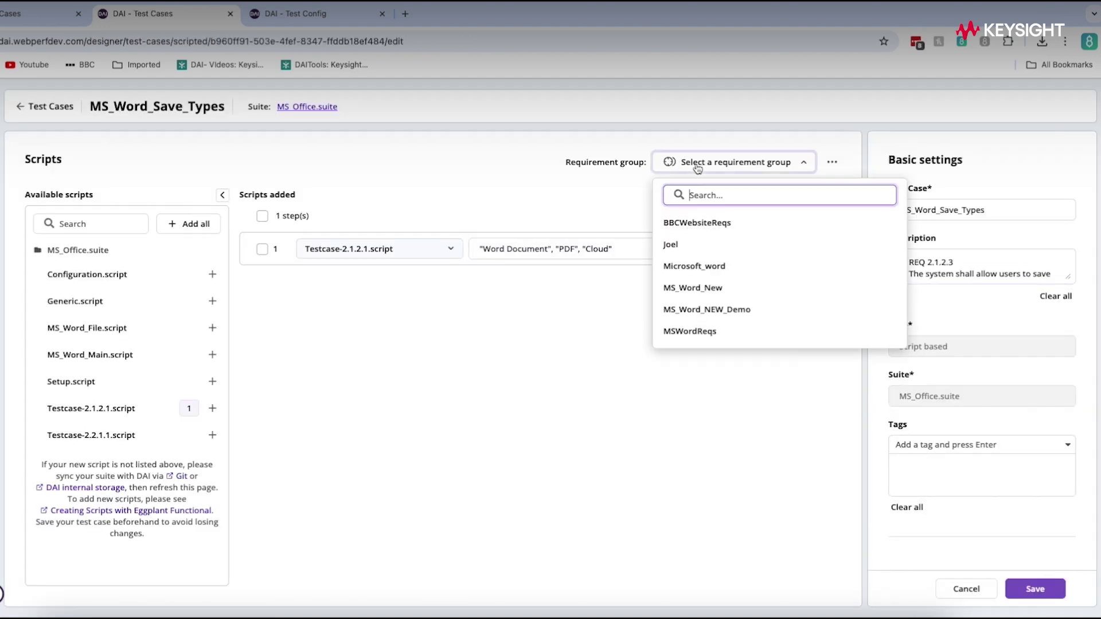
pyautogui.click(737, 310)
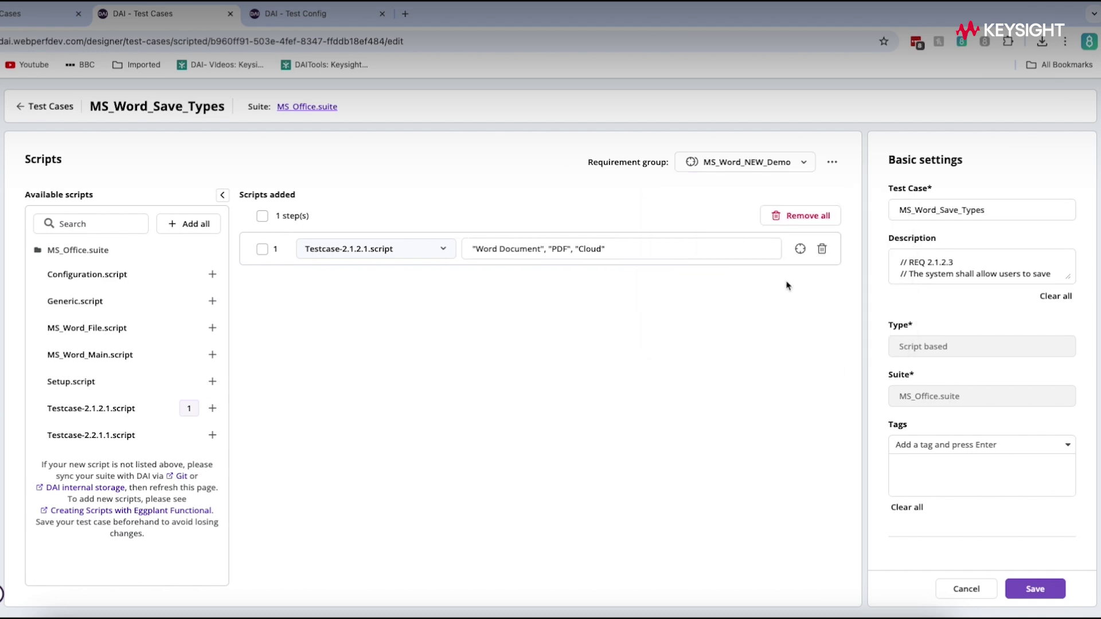
# Attach requirements 2.1.2.1 and 2.1.2.3 to the test case's script step
pyautogui.click(800, 249)
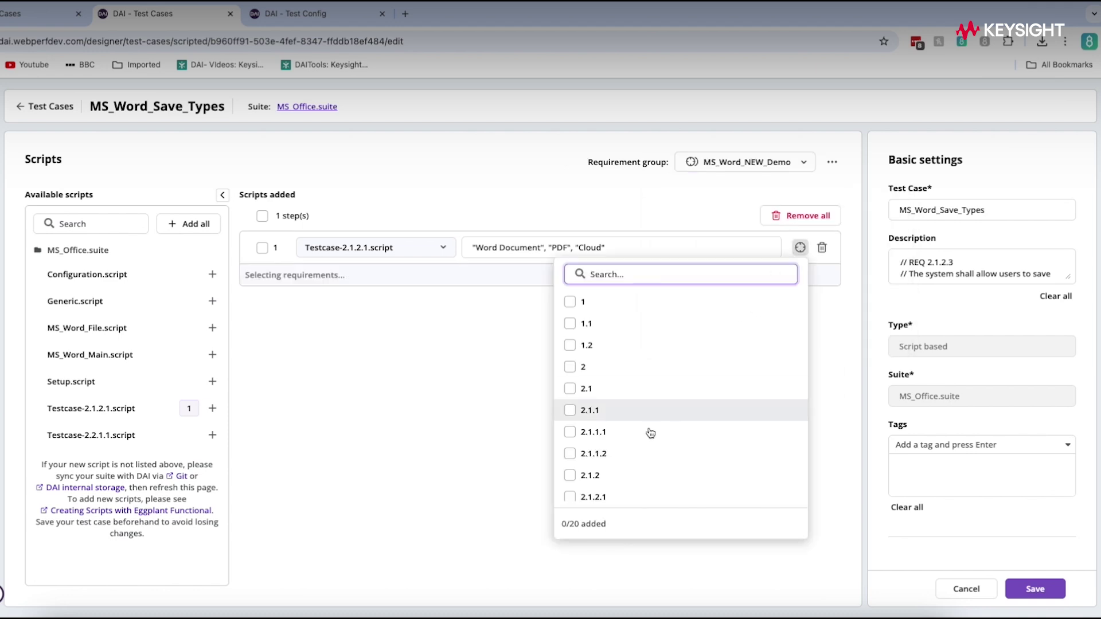
pyautogui.scroll(2, 645, 431)
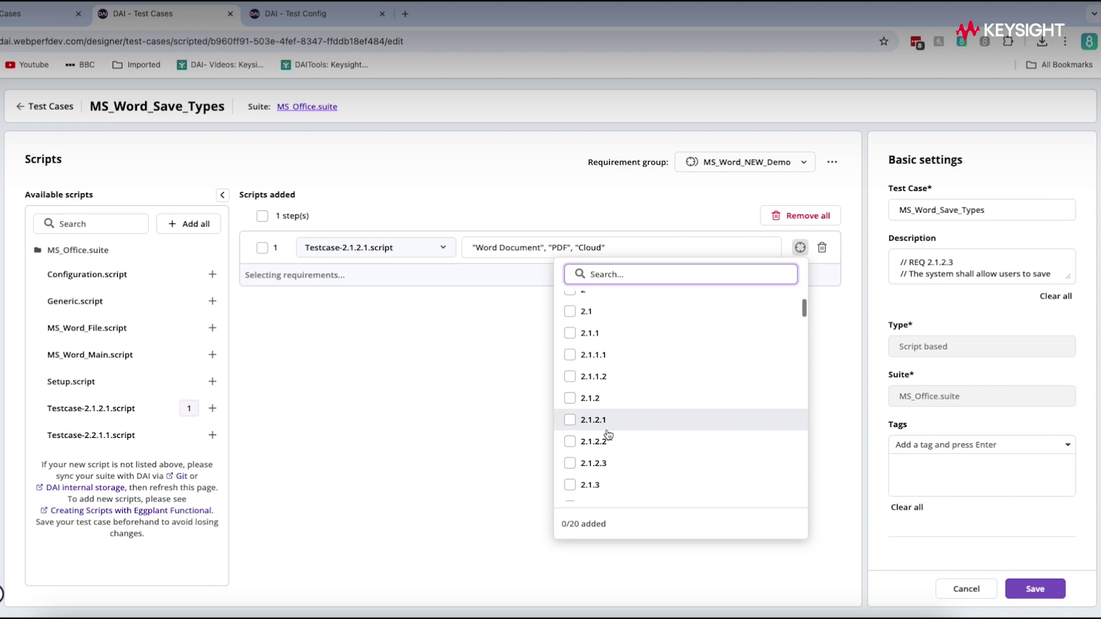
pyautogui.click(645, 436)
pyautogui.scroll(-1, 657, 453)
pyautogui.click(645, 419)
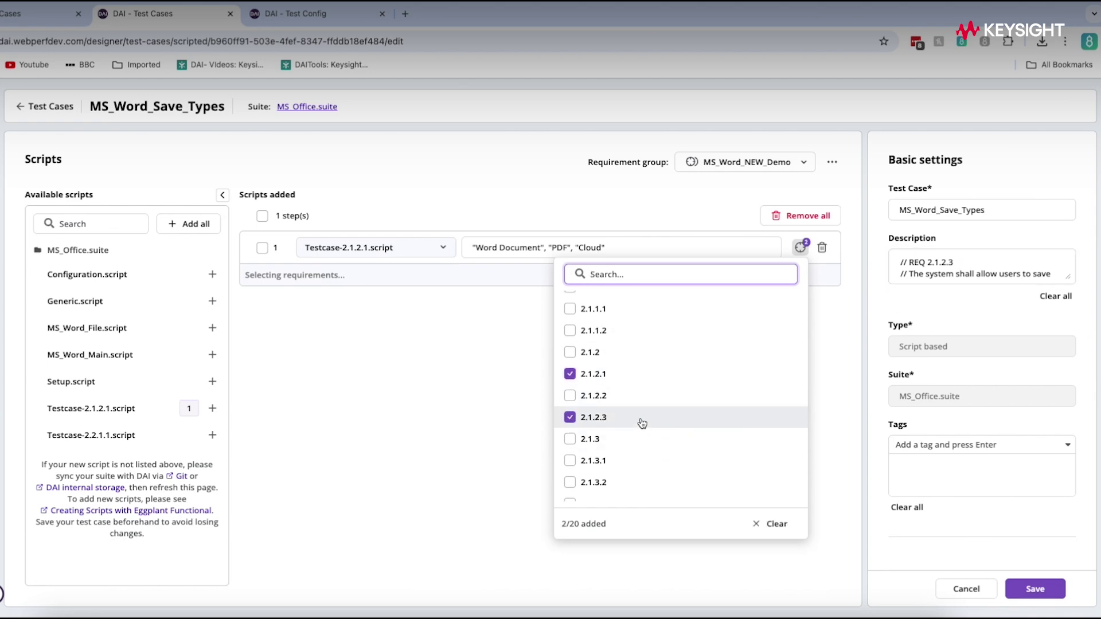
pyautogui.click(832, 521)
# Filter the Requirements page to group MS_Word_NEW_Demo to review which requirements are verified
pyautogui.click(177, 150)
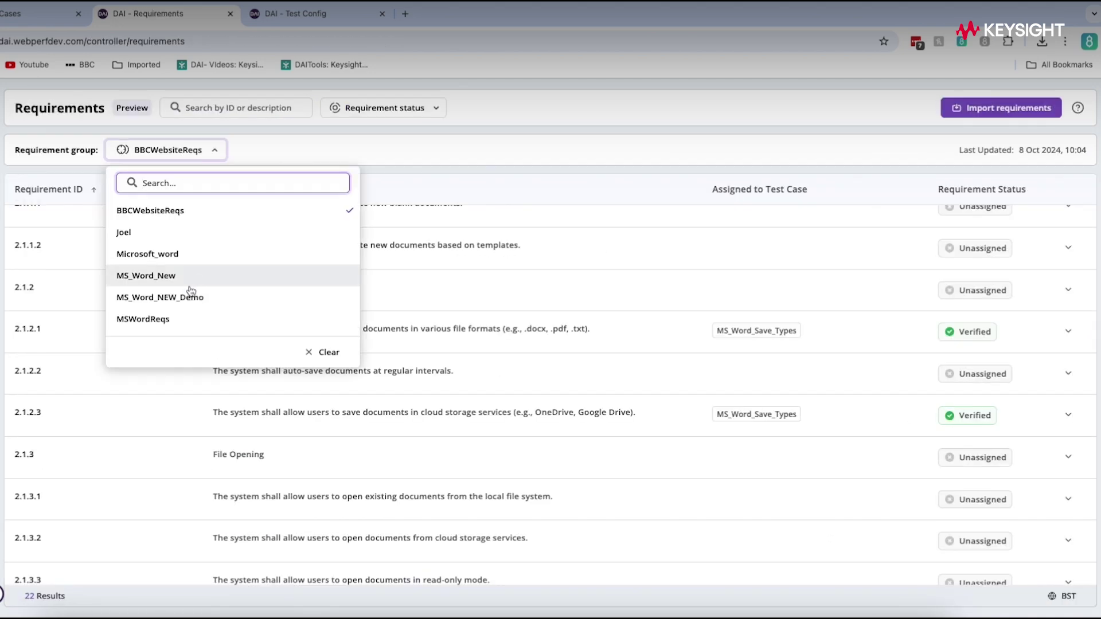
pyautogui.click(185, 292)
pyautogui.scroll(-4, 215, 337)
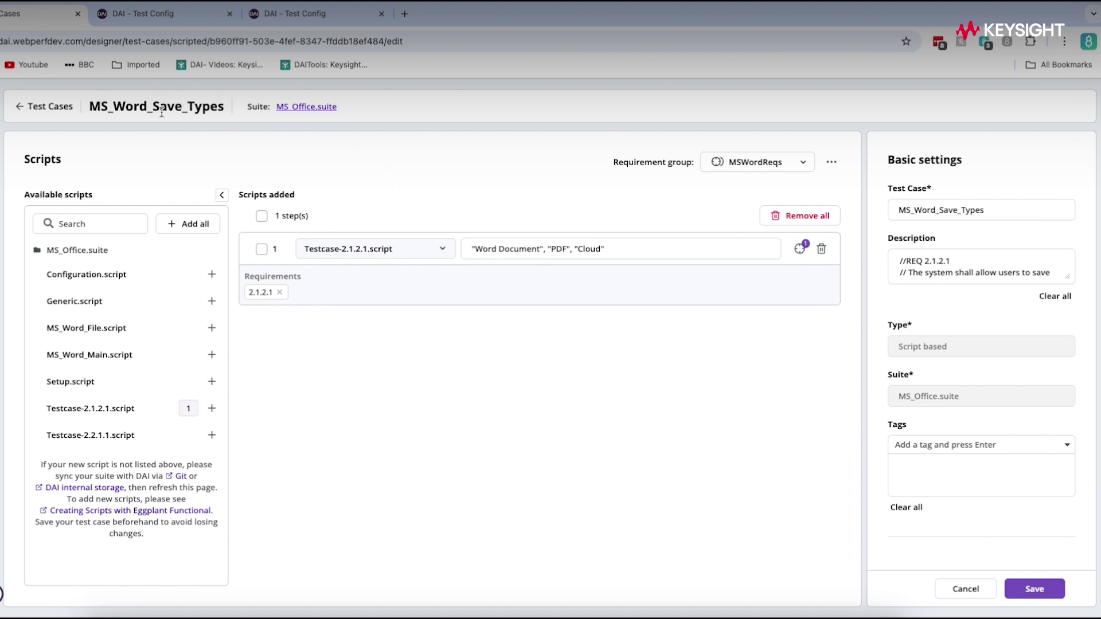
# Add a MS_Word_Save_Types step to the test config with custom values "PDF", "Word Document", "Cloud"
pyautogui.click(143, 15)
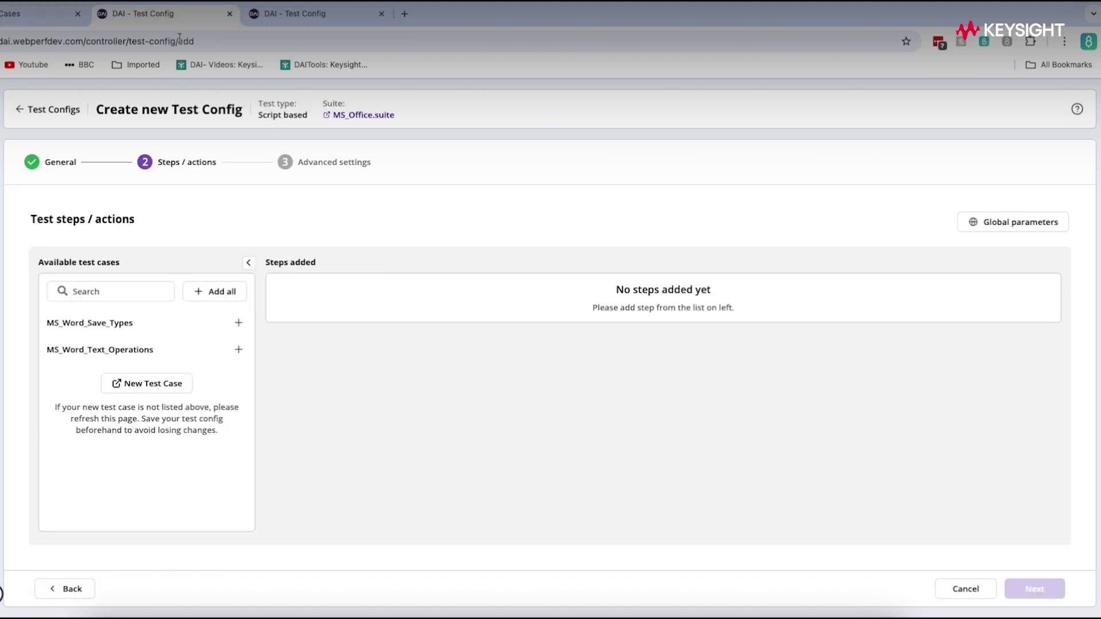
pyautogui.click(129, 323)
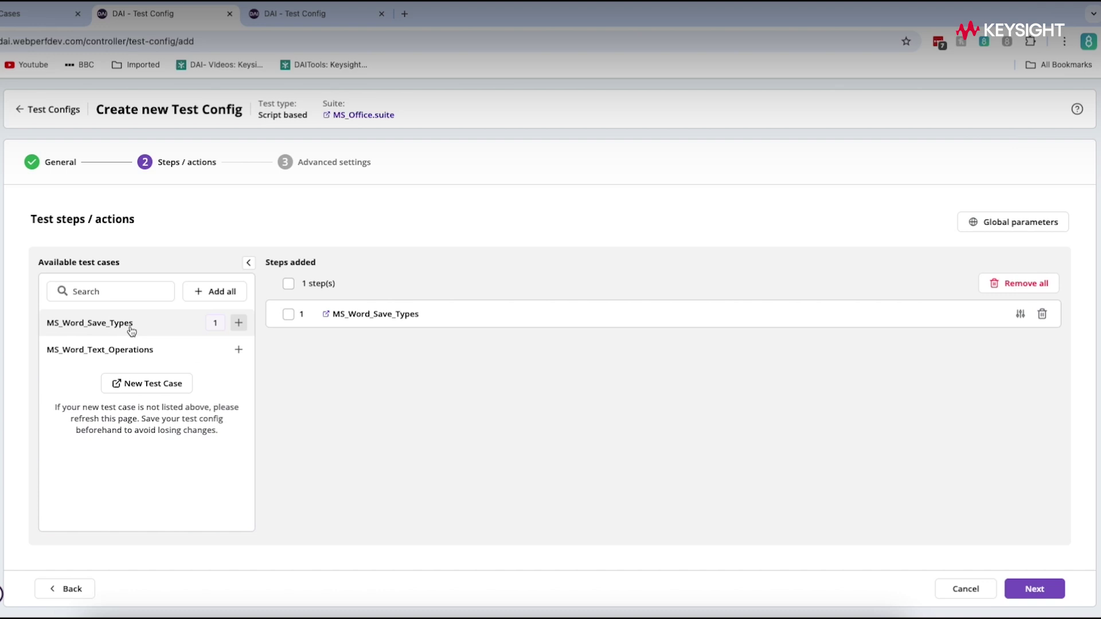
pyautogui.click(1020, 314)
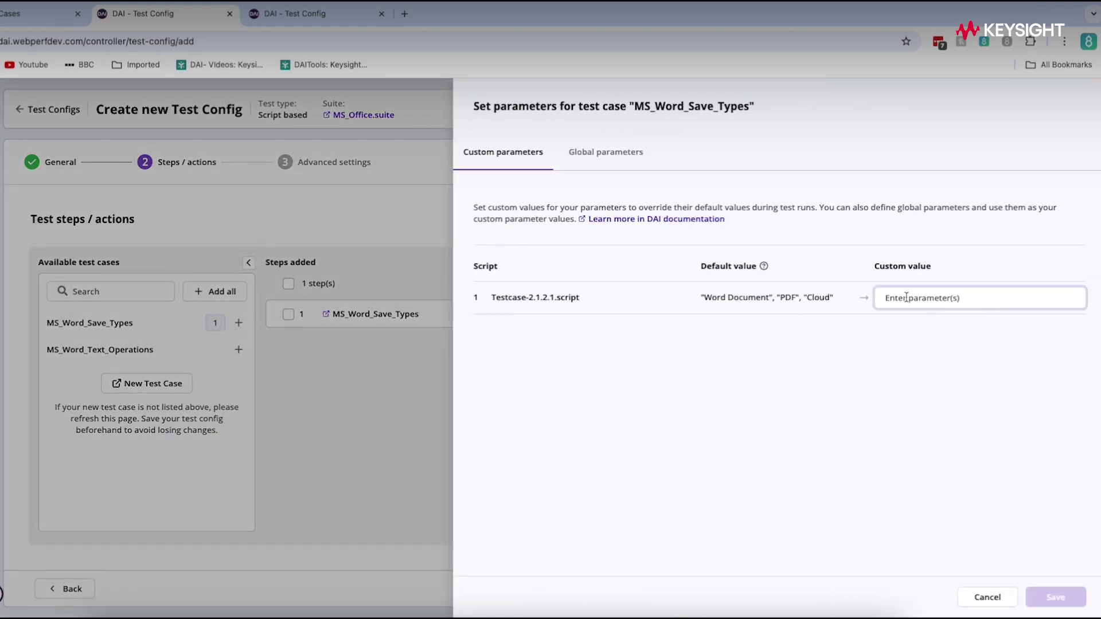
pyautogui.click(903, 296)
pyautogui.click(893, 297)
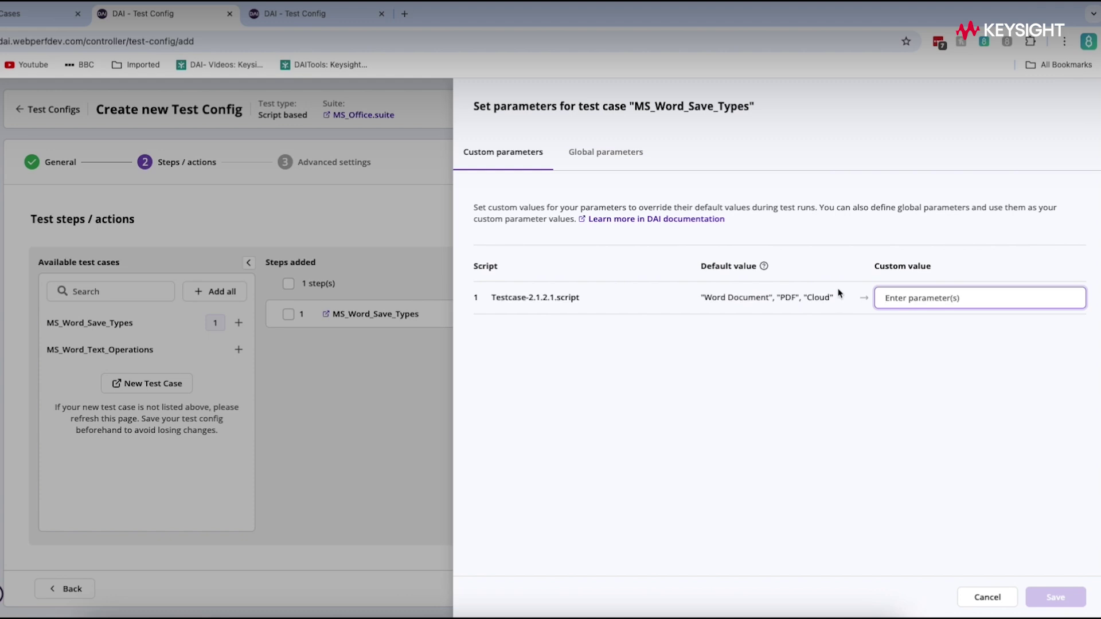
pyautogui.write('"PDF", "Word Document", "Cloud"')
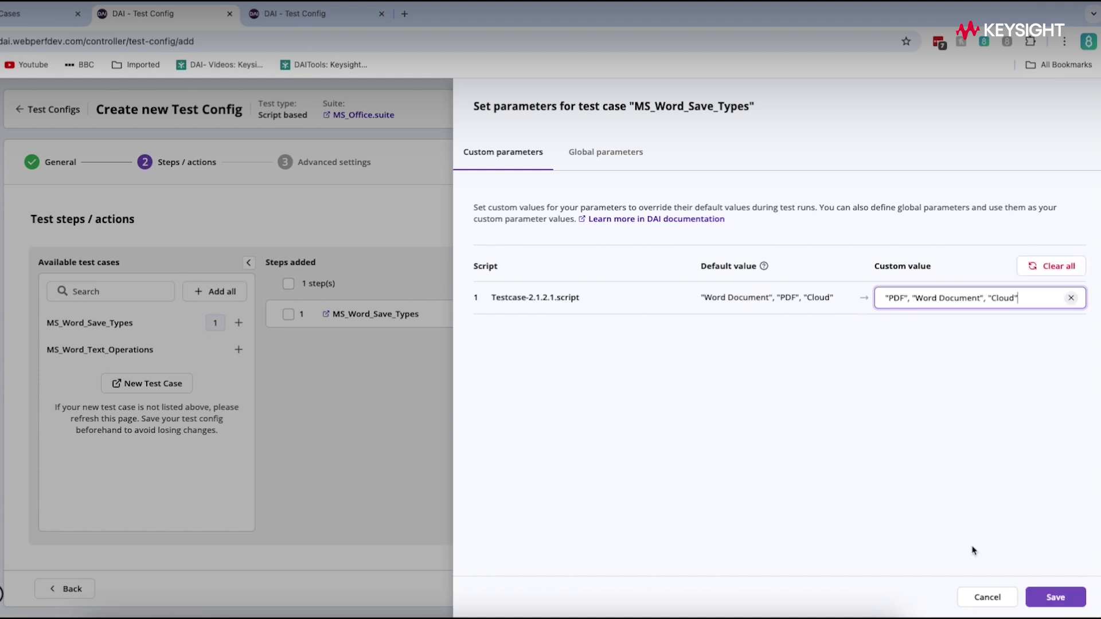
pyautogui.click(1055, 597)
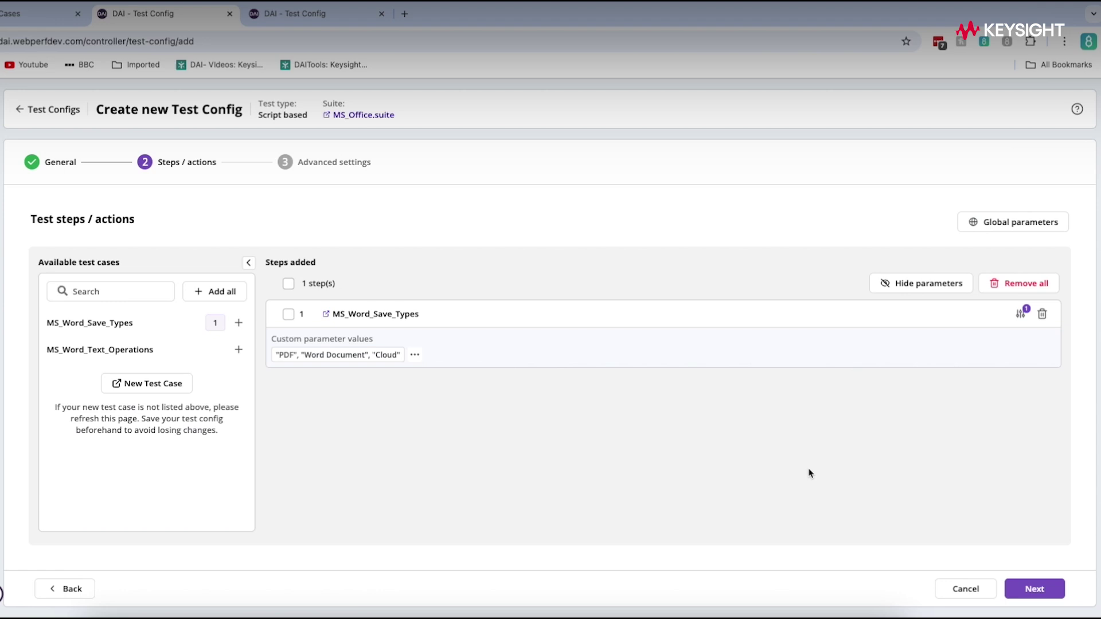
pyautogui.moveTo(337, 354)
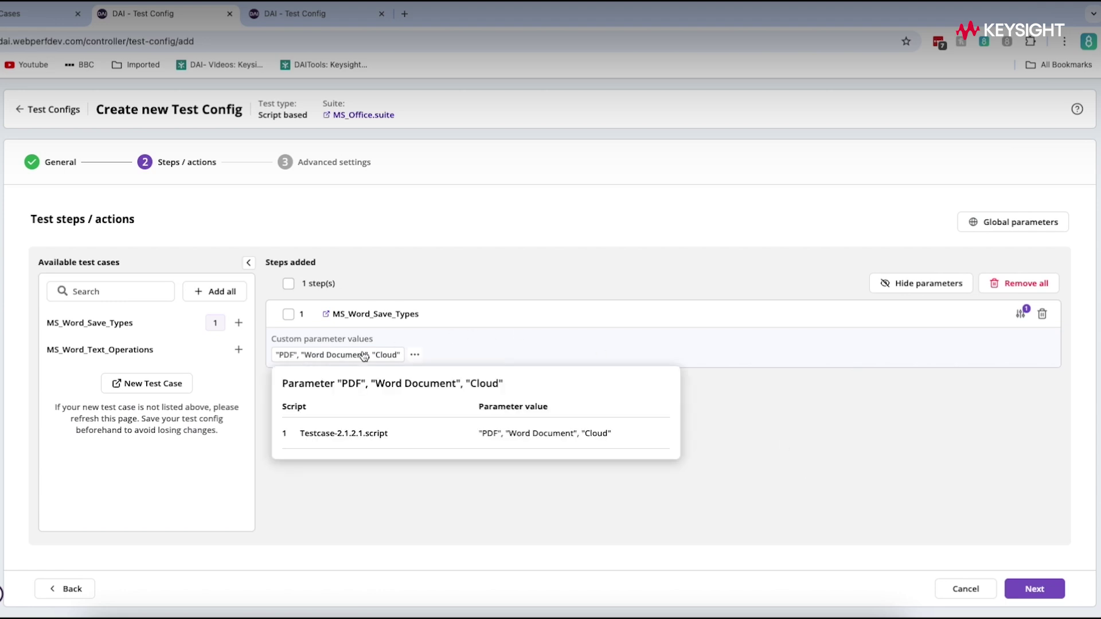
pyautogui.click(363, 355)
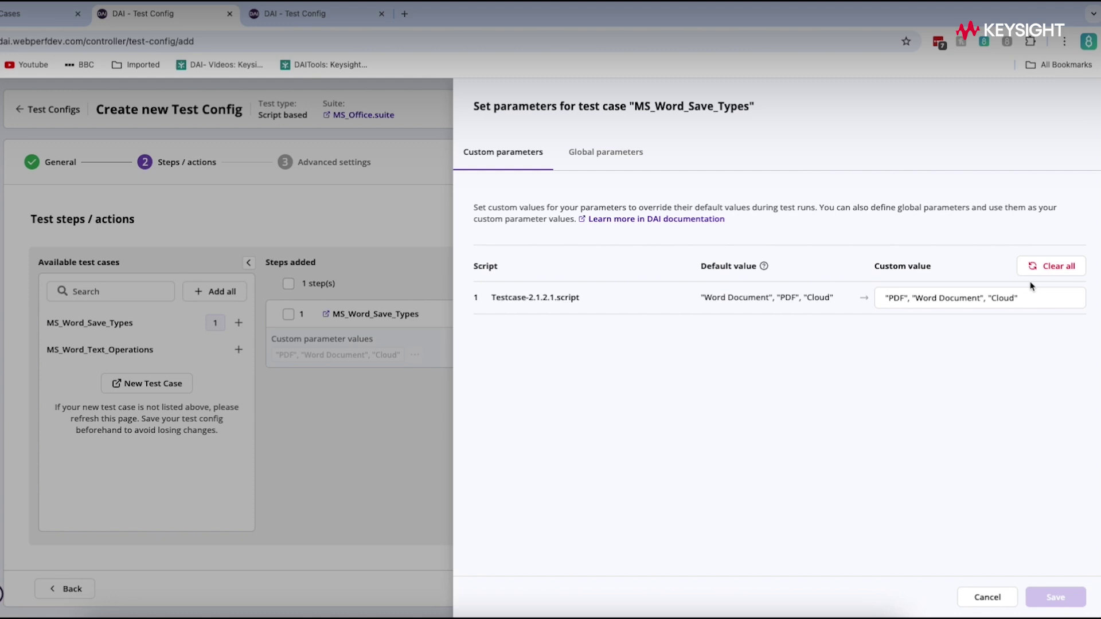
# Change the second step's custom values to "PDF", "Word Document", "Local" and save
pyautogui.click(371, 421)
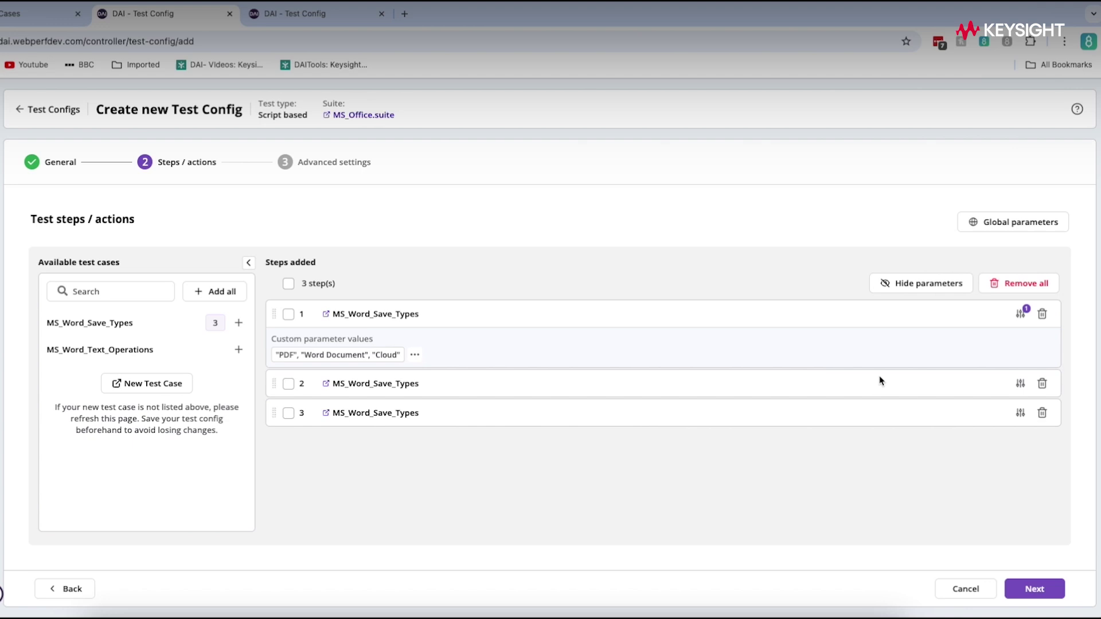
pyautogui.click(1020, 383)
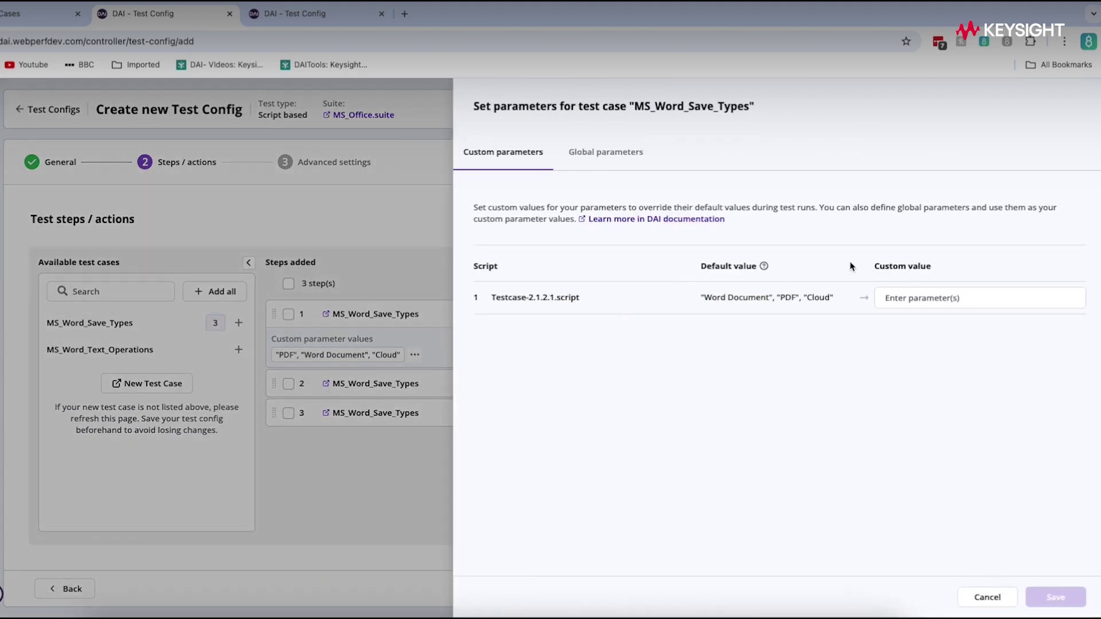
pyautogui.click(920, 298)
pyautogui.write('"PDF", "Word Document", "Cloud"')
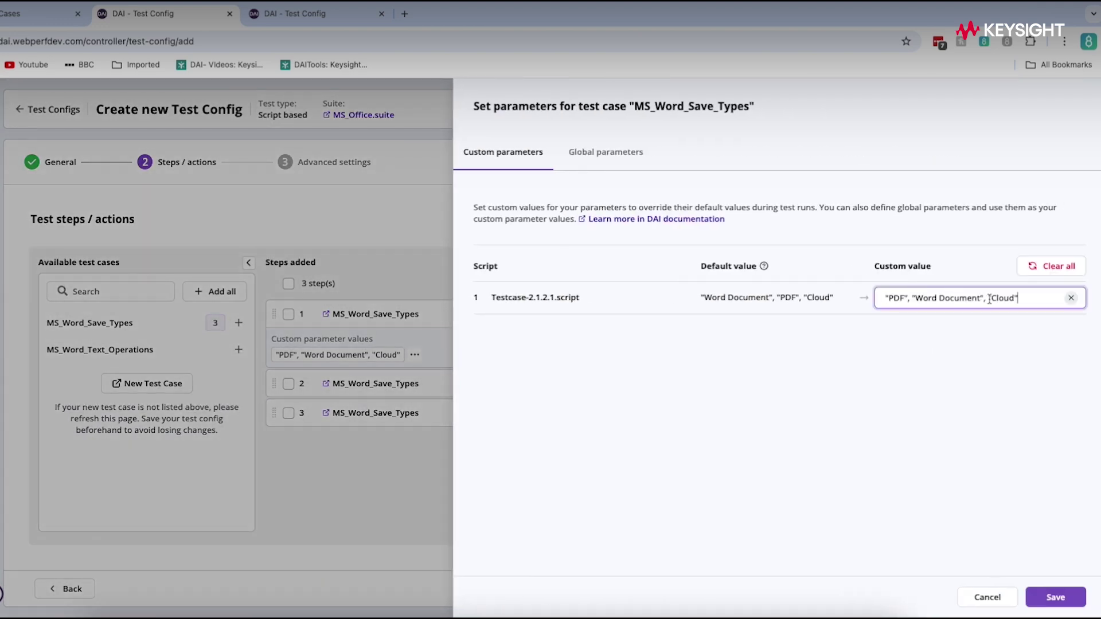
pyautogui.doubleClick(997, 298)
pyautogui.write('Loca')
pyautogui.write('l')
pyautogui.click(1055, 598)
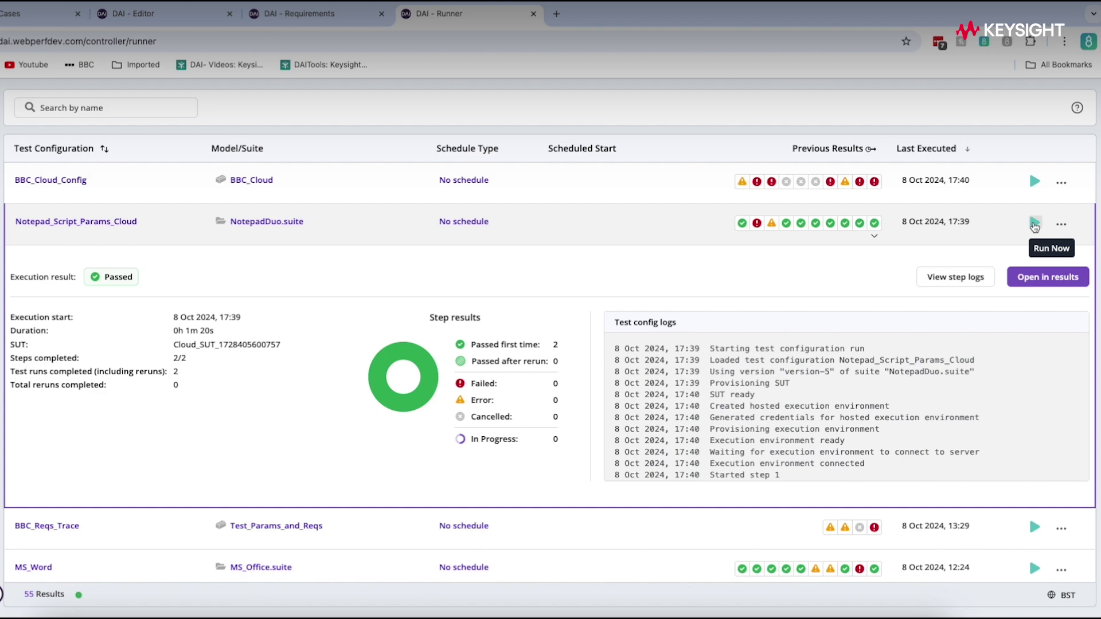
# Start an immediate run of Notepad_Script_Params_Cloud from the runner
pyautogui.click(1034, 225)
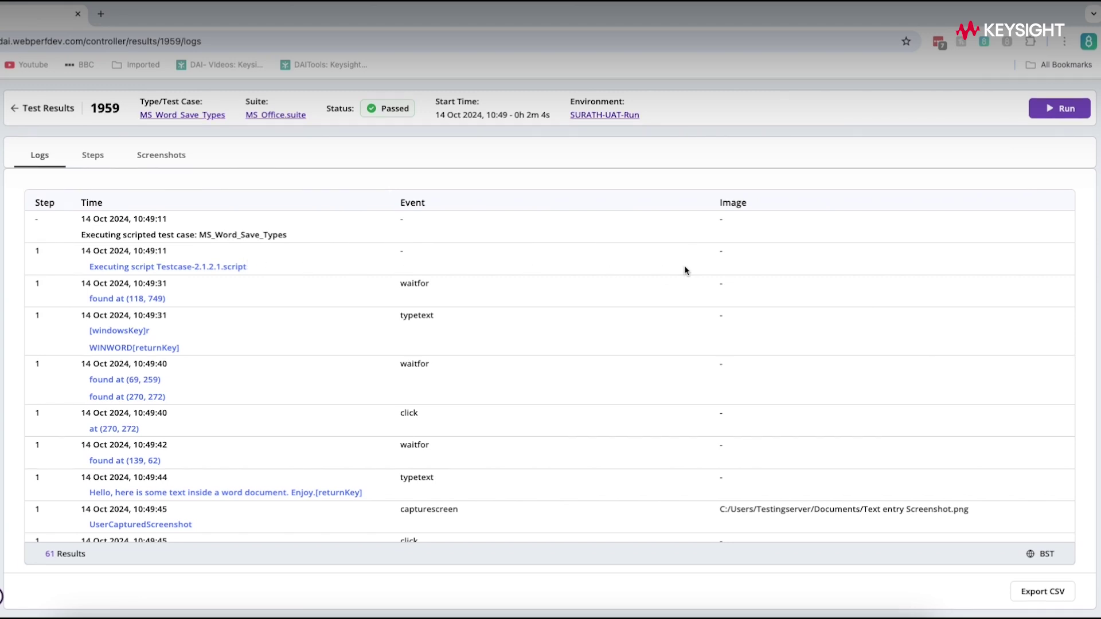
pyautogui.scroll(-3, 684, 325)
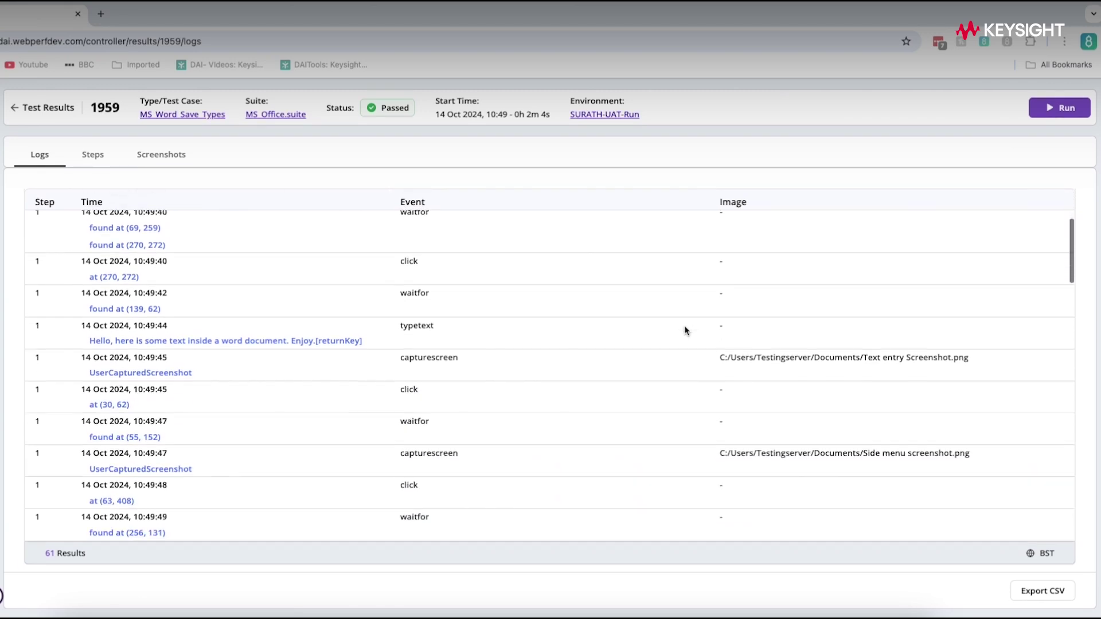
pyautogui.scroll(-3, 684, 325)
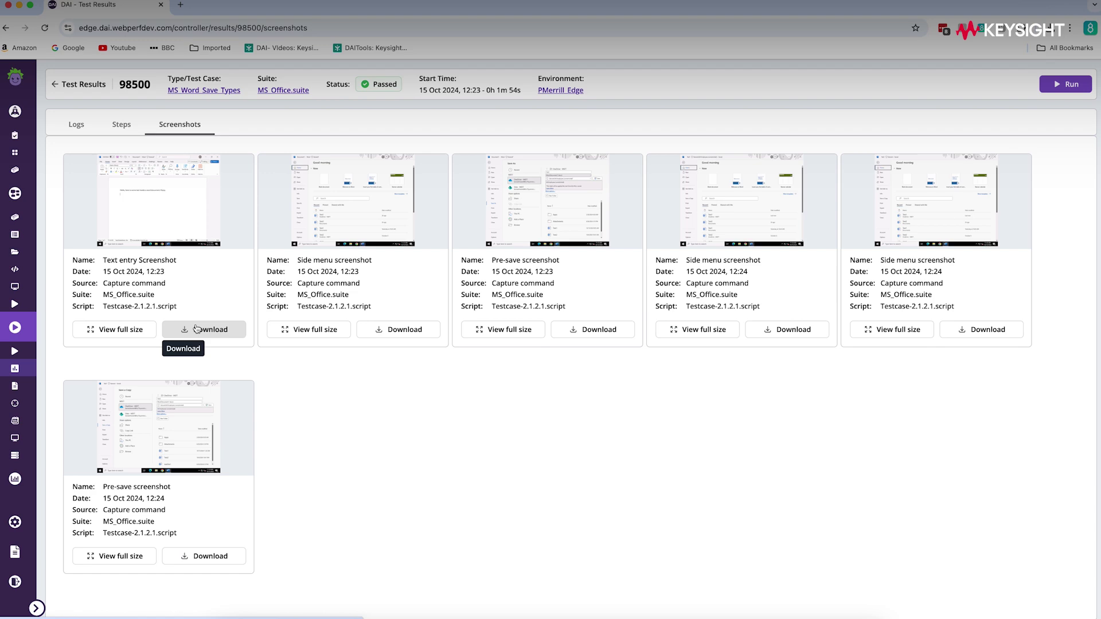
# Enlarge the Text entry Screenshot thumbnail, download the image, and view it full size
pyautogui.click(157, 227)
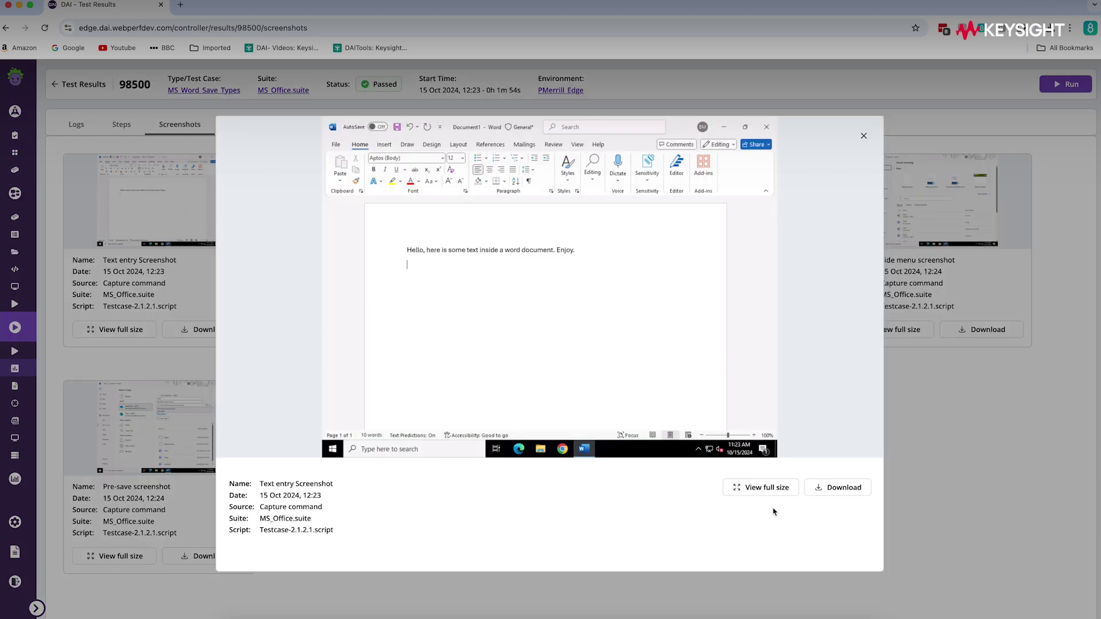
pyautogui.click(839, 487)
pyautogui.click(760, 486)
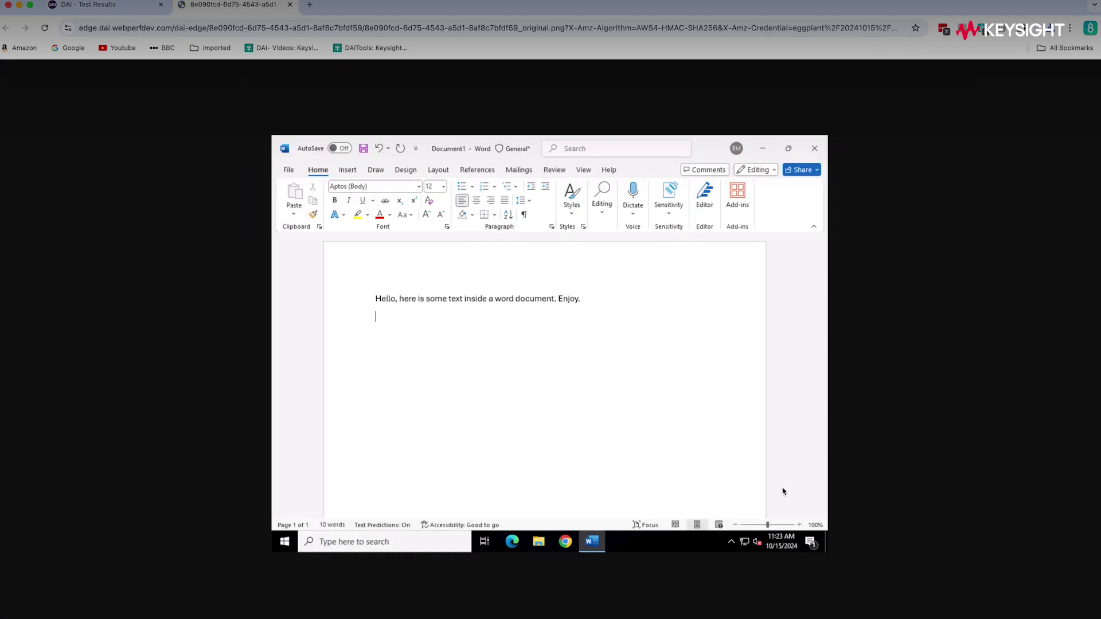